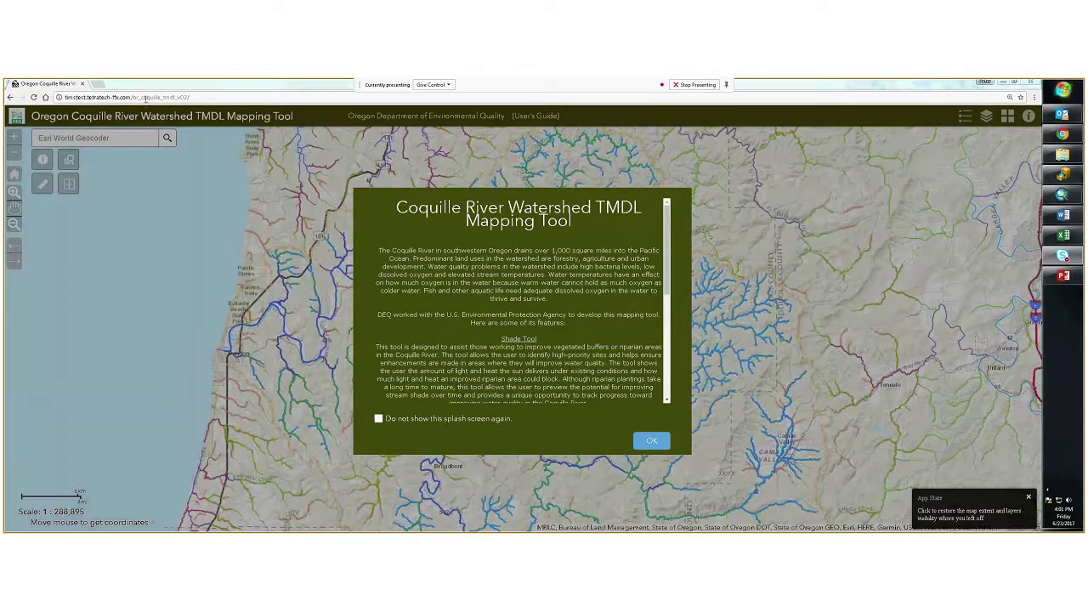
# Highlight part of the tool's web address in the address bar, then deselect it.
pyautogui.moveTo(103, 97); pyautogui.dragTo(185, 96)
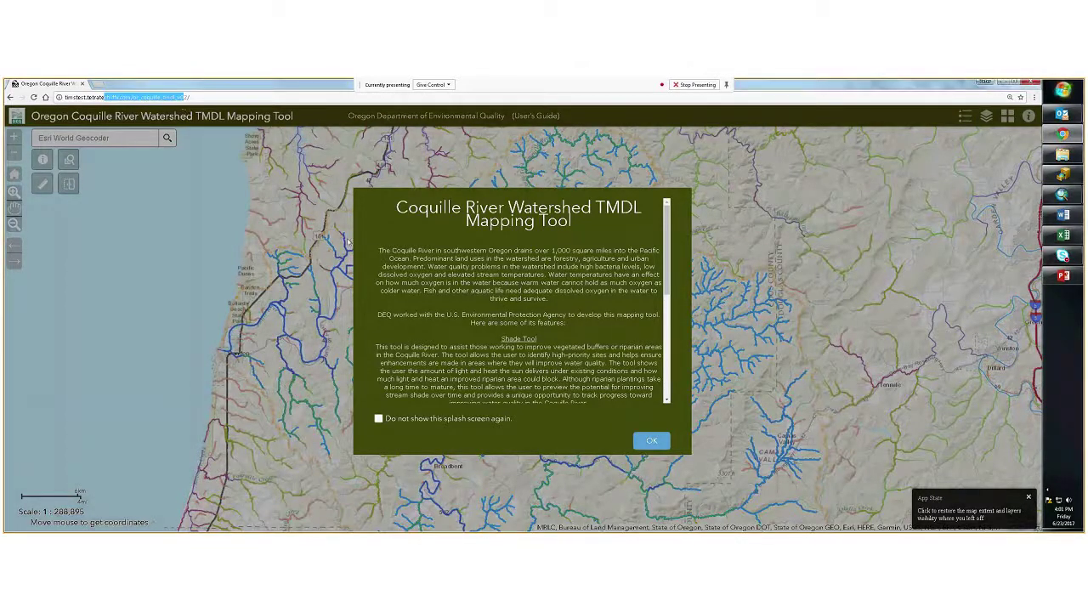
pyautogui.click(665, 248)
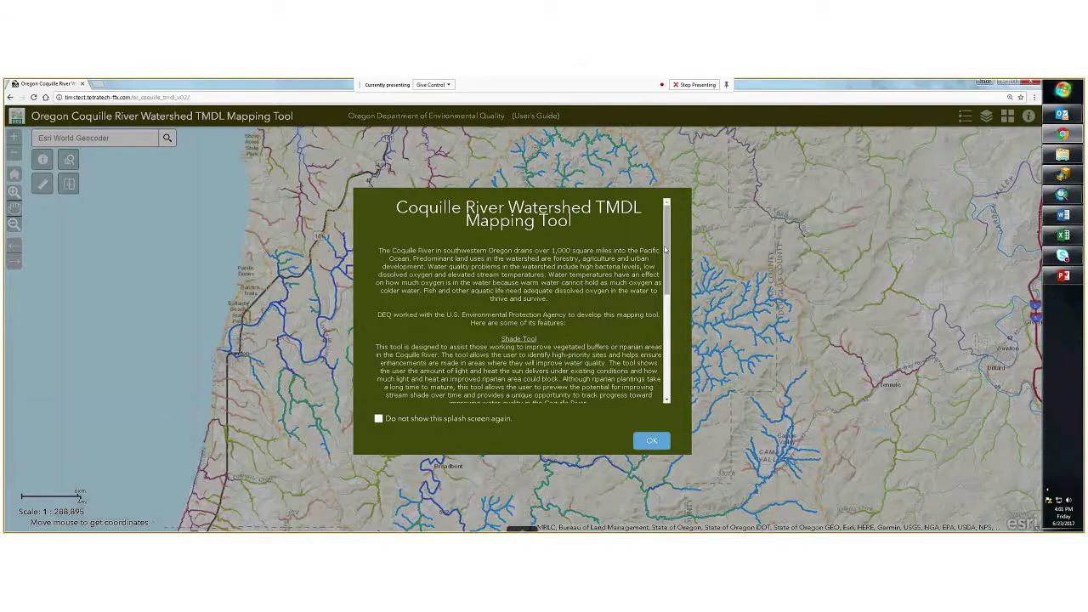
pyautogui.moveTo(665, 248); pyautogui.dragTo(680, 221)
# Toggle 'Do not show this splash screen again' on and off, leaving it unchecked, and dismiss the splash.
pyautogui.click(421, 432)
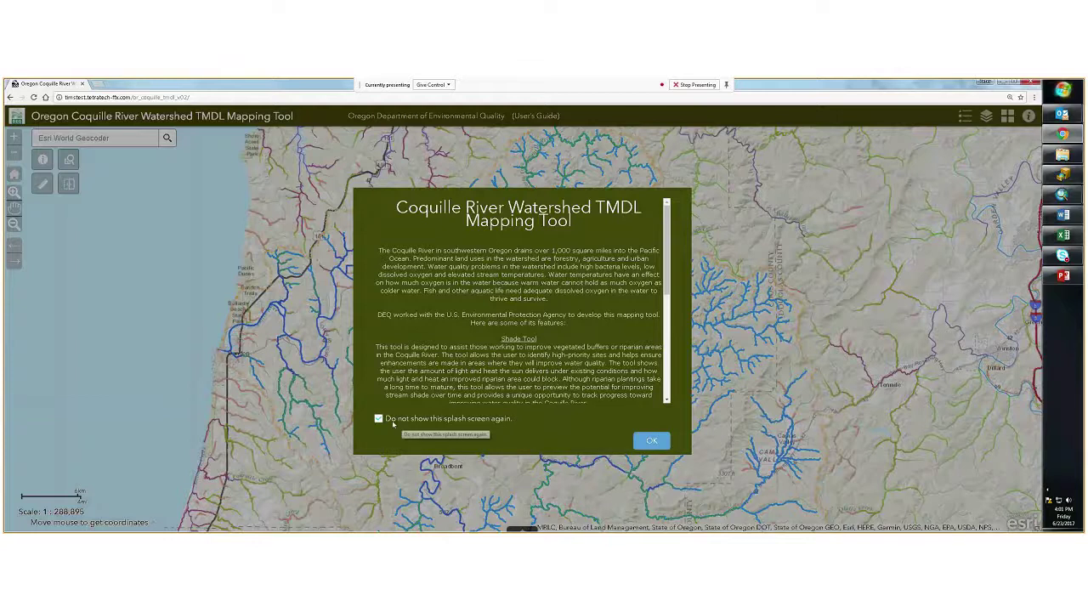
pyautogui.click(379, 420)
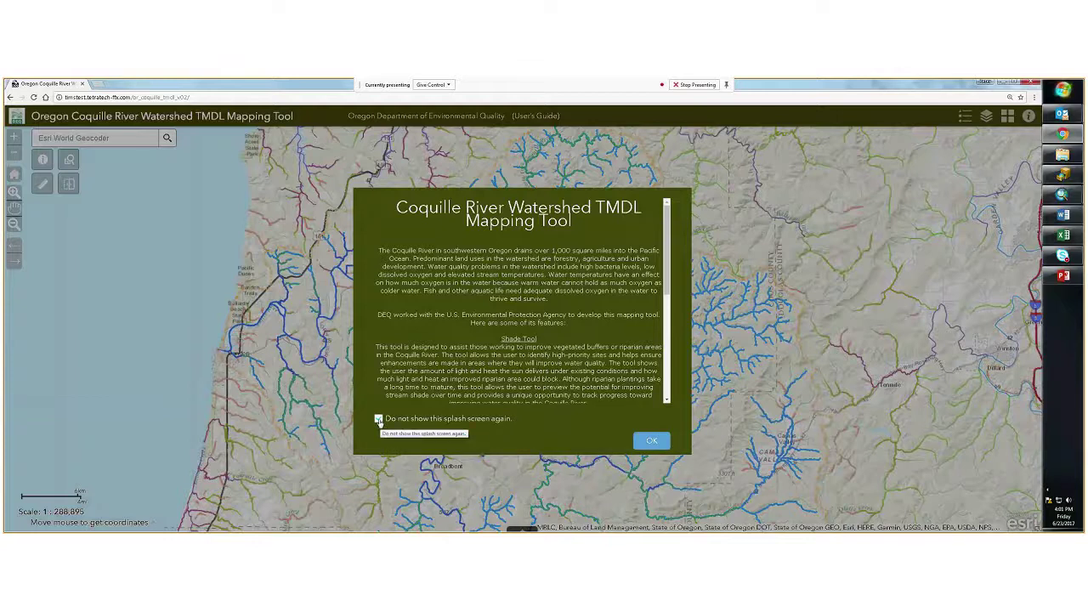
pyautogui.click(379, 420)
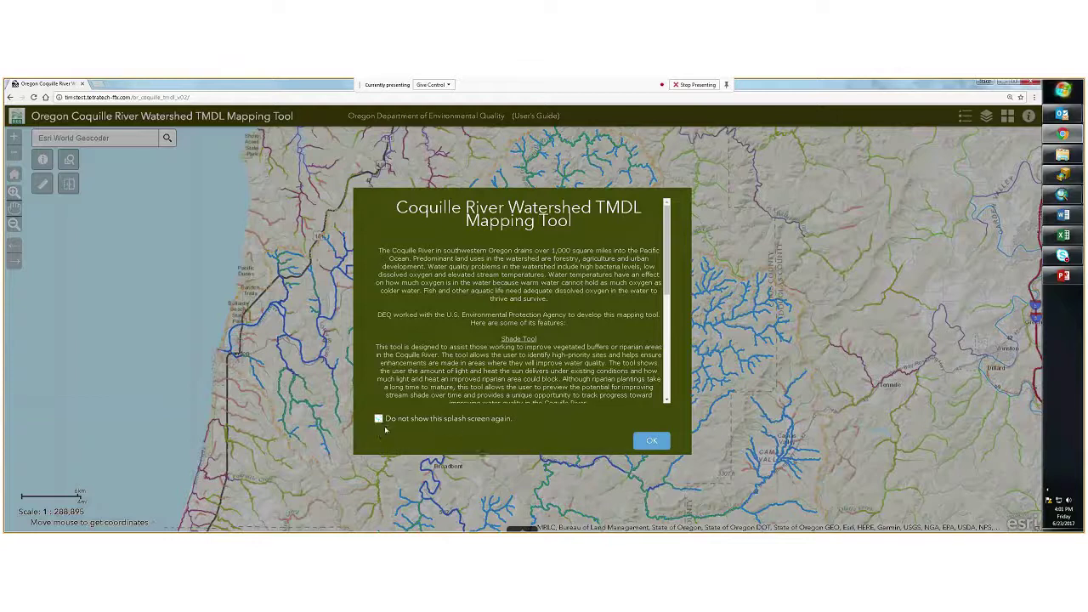
pyautogui.click(650, 441)
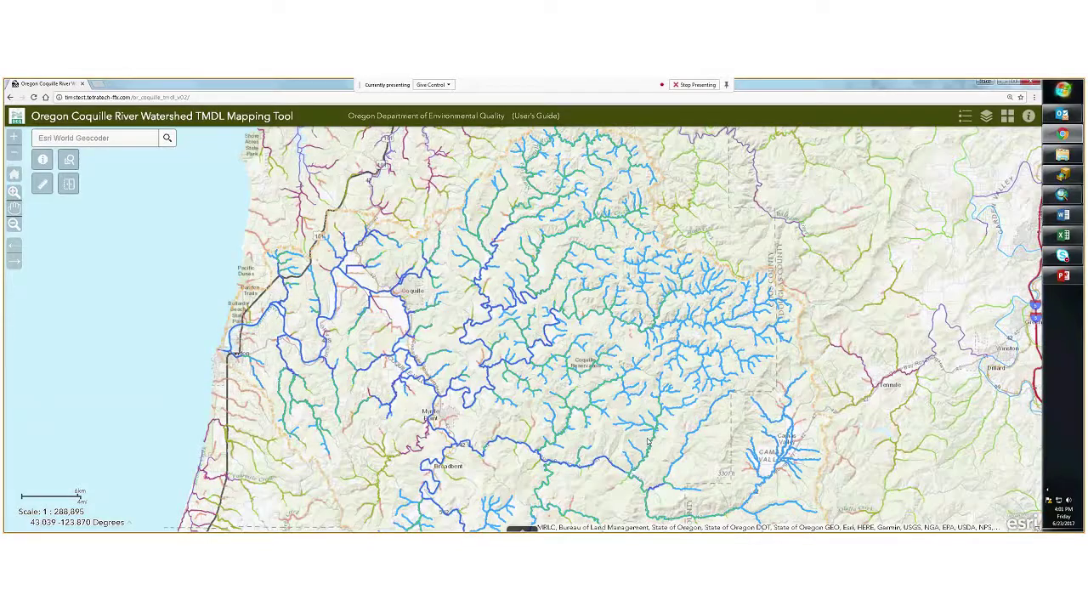
pyautogui.click(1028, 117)
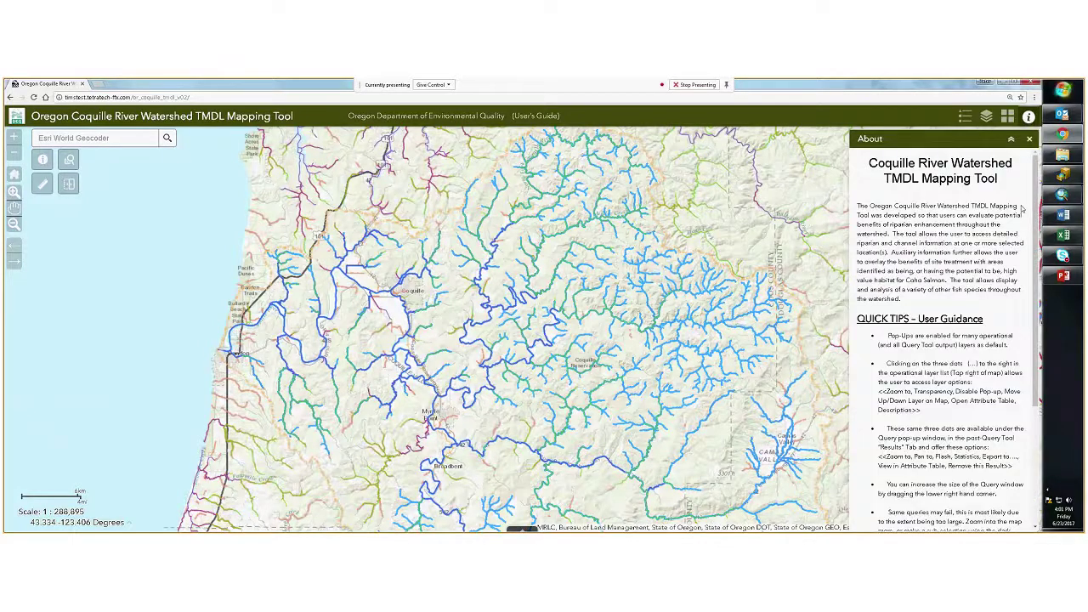
pyautogui.moveTo(1035, 251); pyautogui.dragTo(1030, 143)
pyautogui.click(1030, 140)
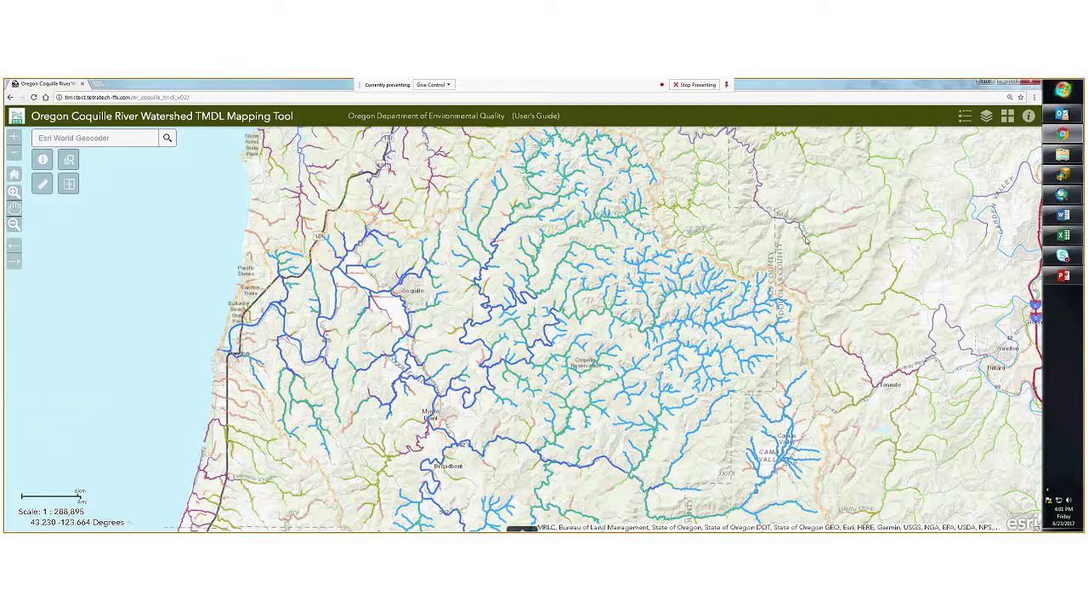
# Switch the basemap to World Imagery and zoom in on the map.
pyautogui.click(1009, 119)
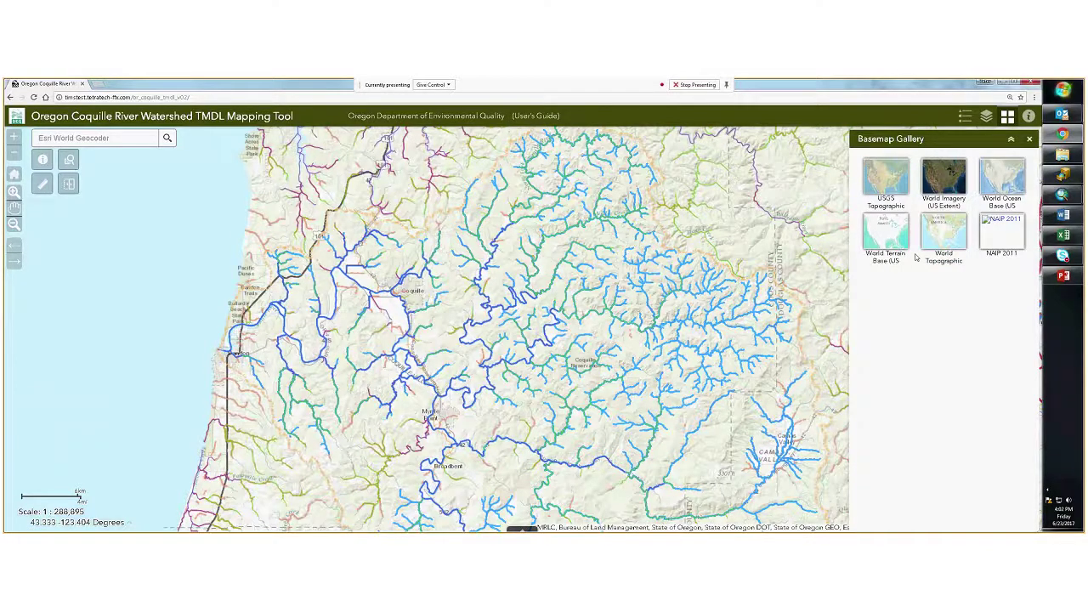
pyautogui.click(946, 185)
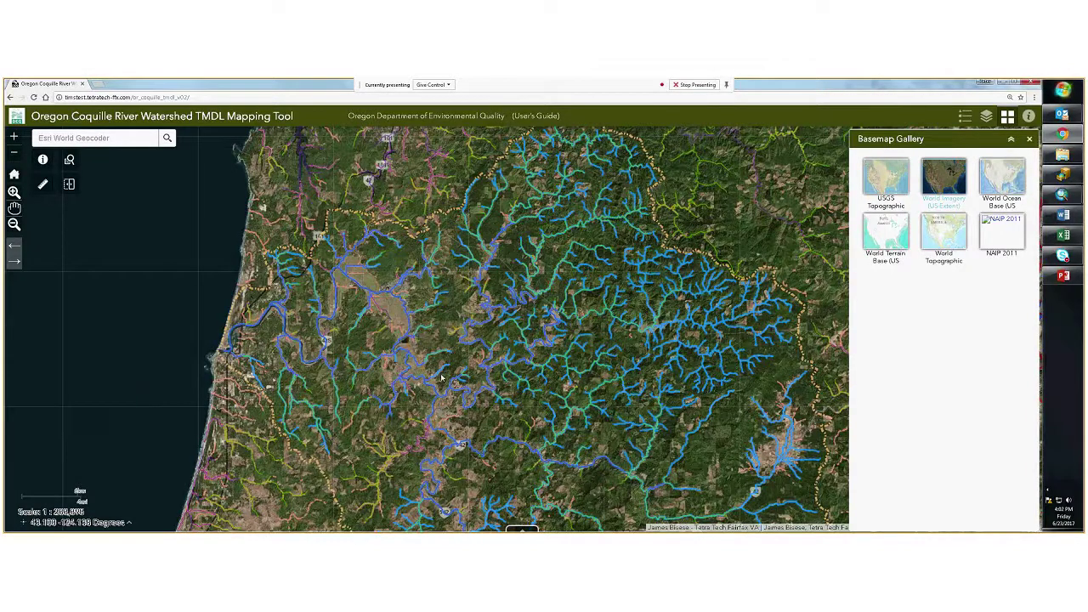
pyautogui.scroll(1, 440, 400)
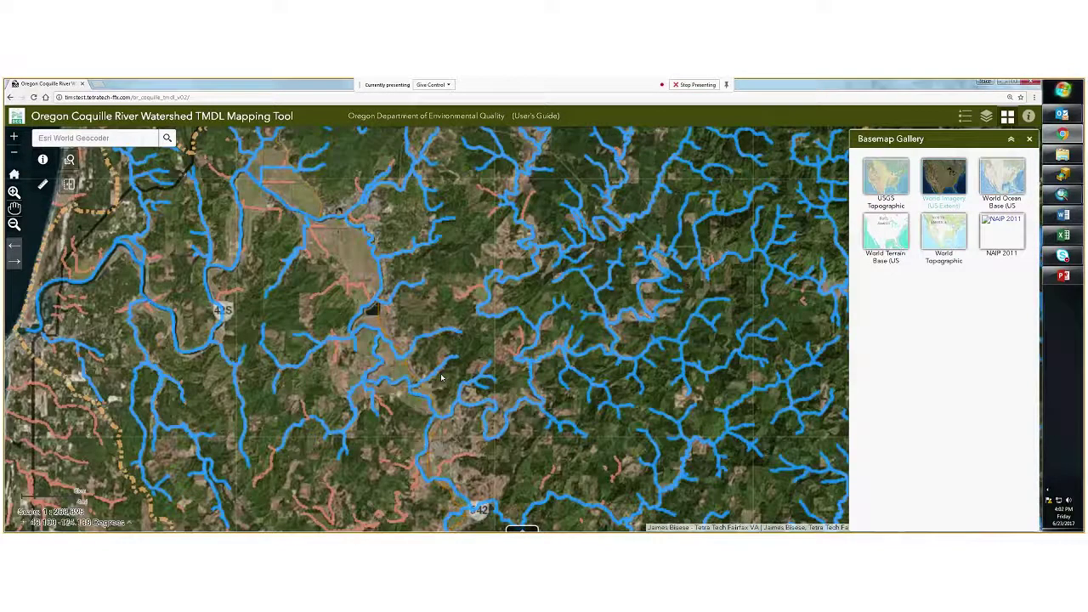
pyautogui.scroll(6, 441, 377)
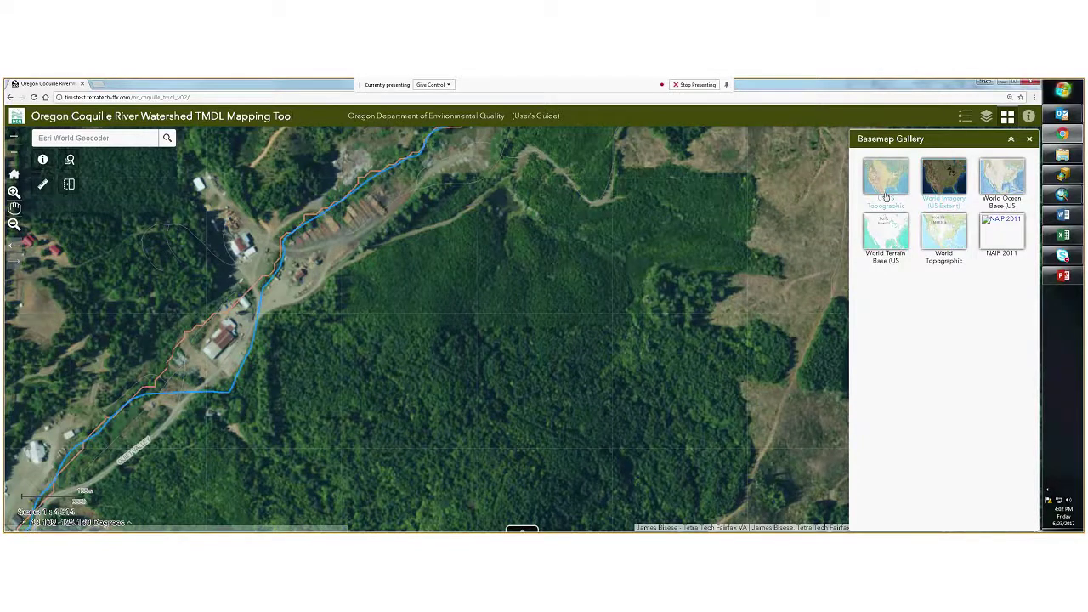
# Change the basemap to World Topographic and close the Basemap Gallery.
pyautogui.click(938, 238)
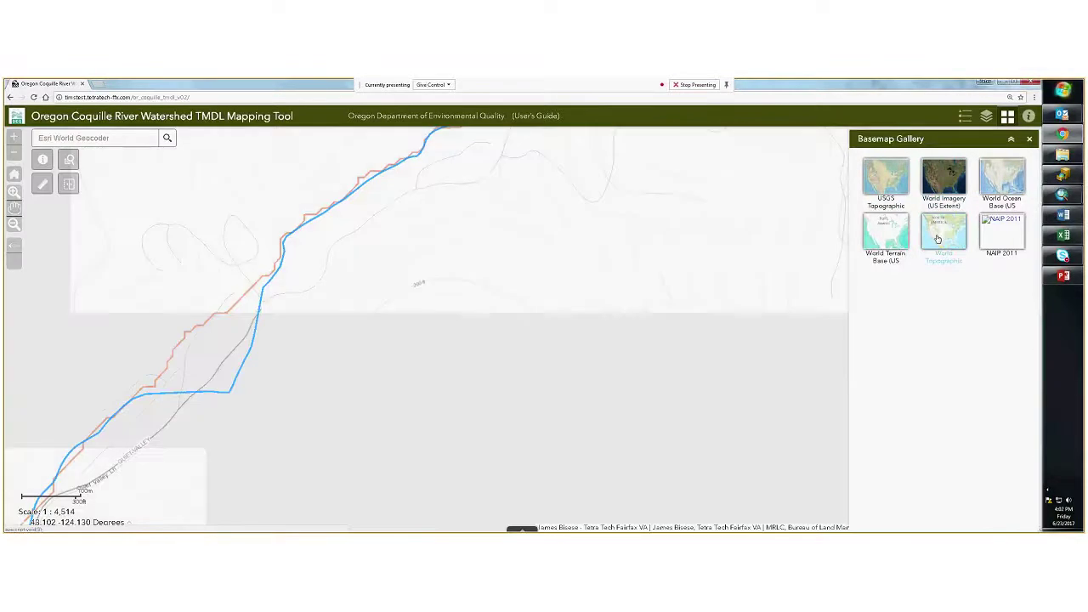
pyautogui.click(1010, 141)
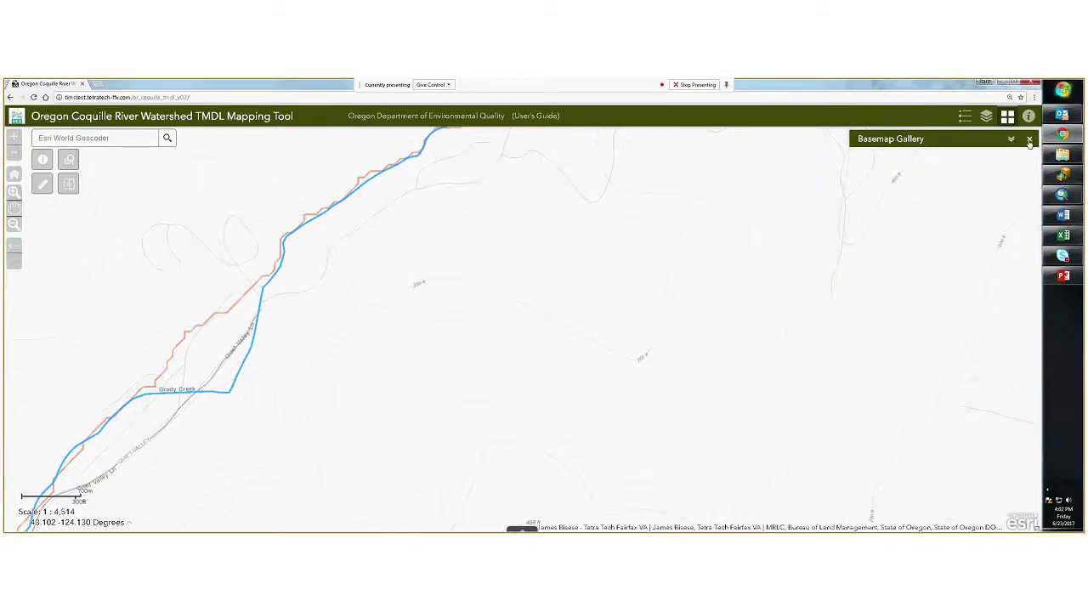
pyautogui.click(1029, 140)
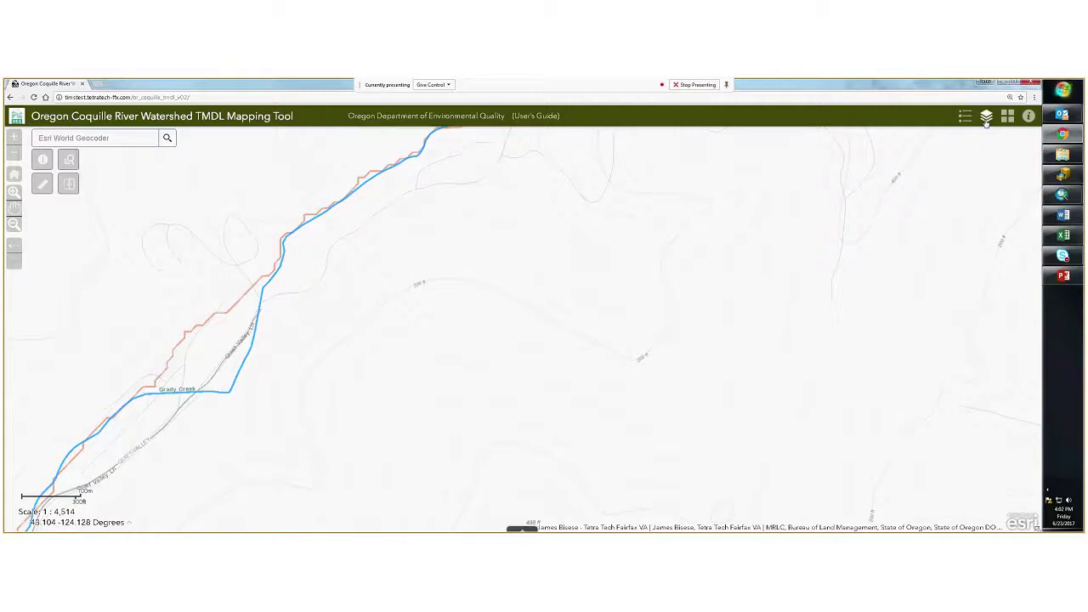
# Turn off the Auxiliary Layers, Oregon Transportation Network and Coho Salmon layers.
pyautogui.click(986, 119)
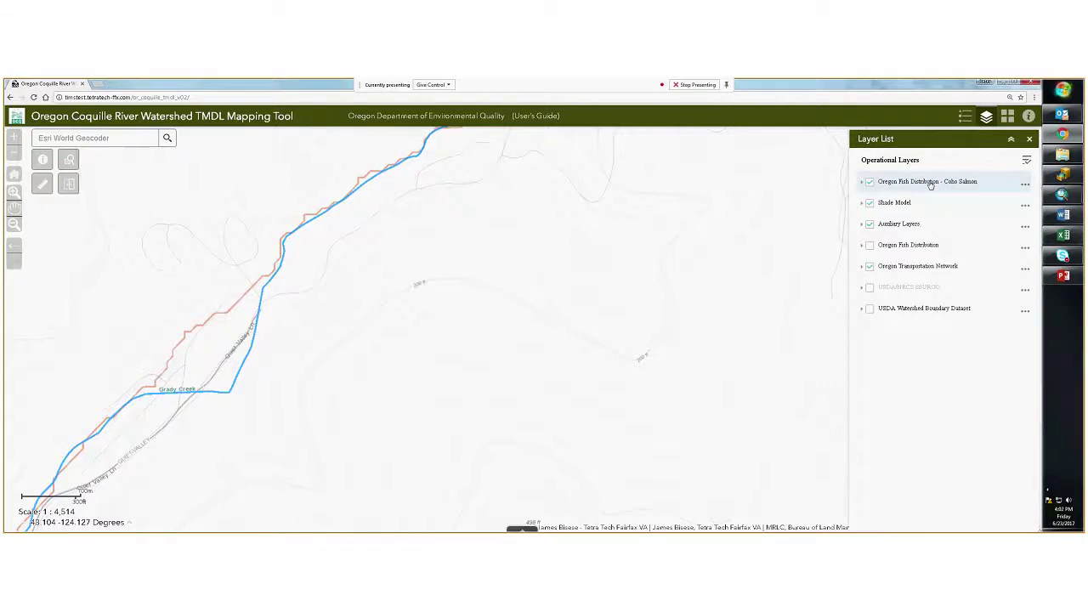
pyautogui.click(870, 183)
pyautogui.click(870, 182)
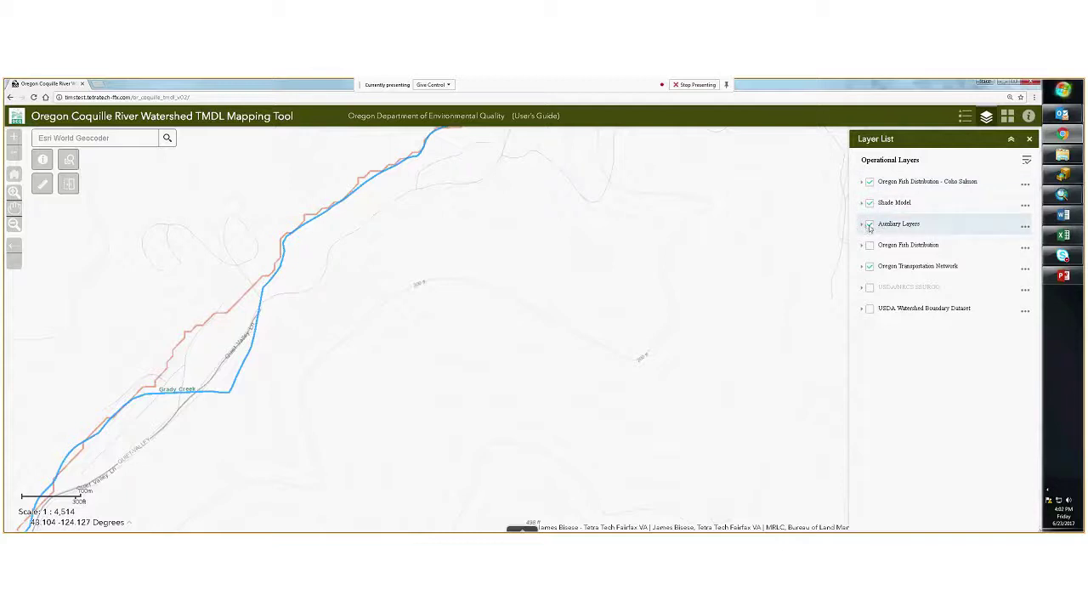
pyautogui.click(870, 225)
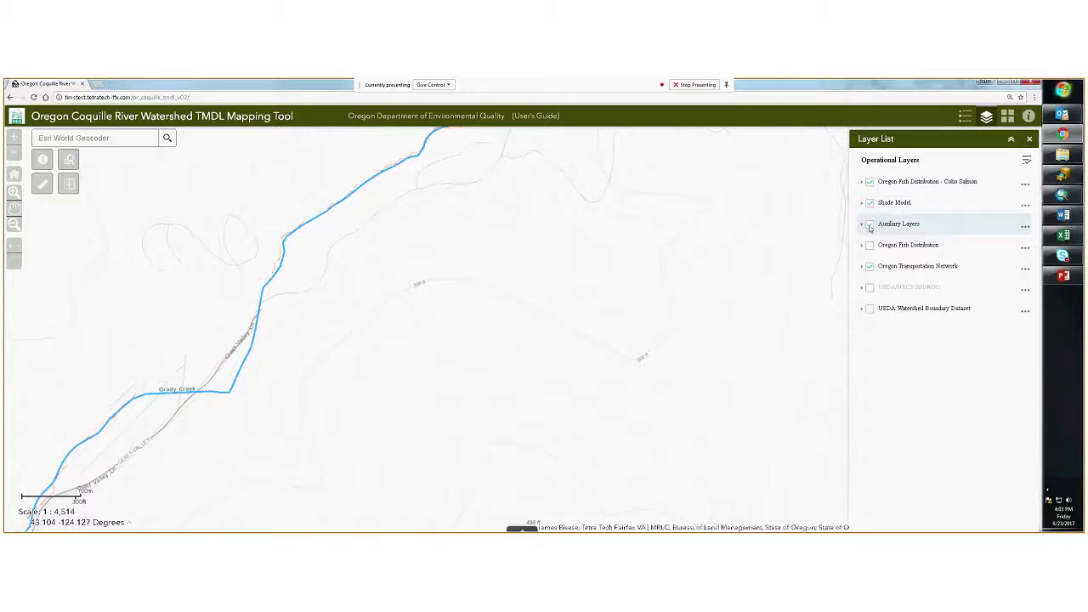
pyautogui.click(870, 268)
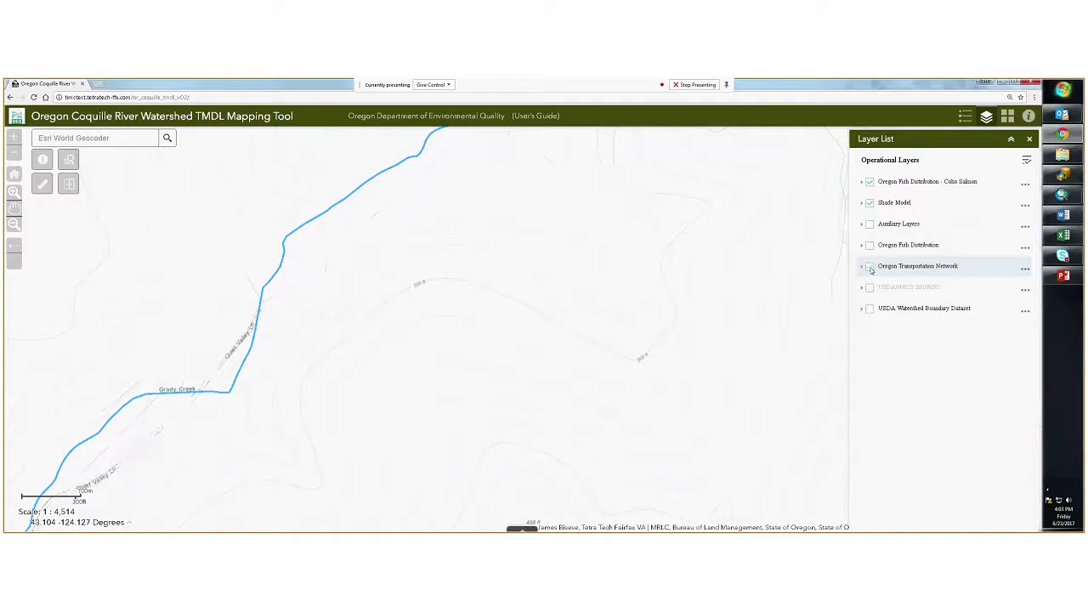
pyautogui.click(870, 184)
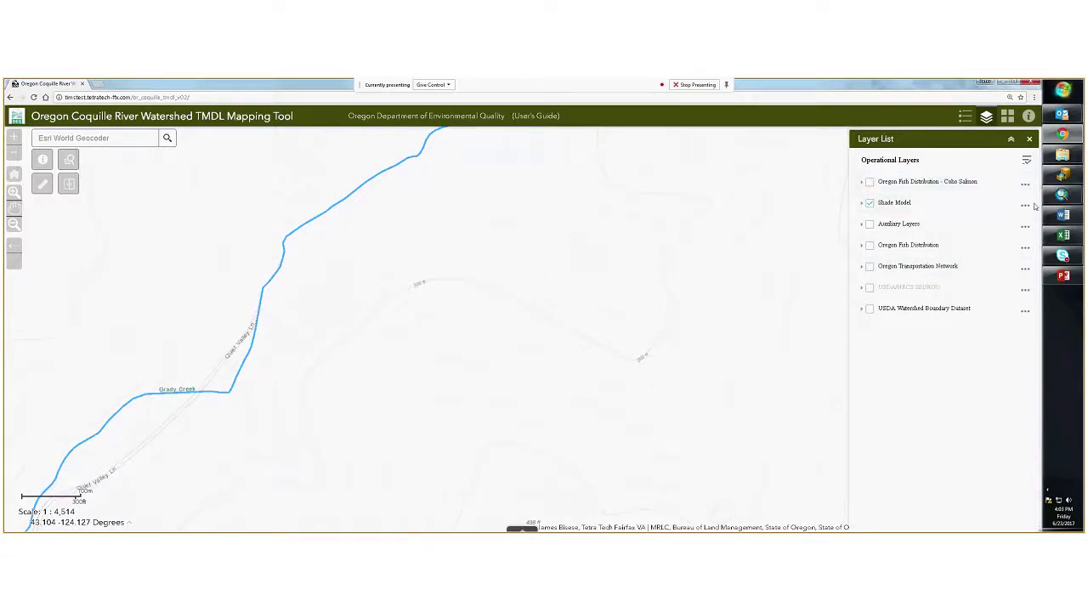
# Zoom the map to the Shade Model layer's extent and expand its sublayers.
pyautogui.click(1025, 208)
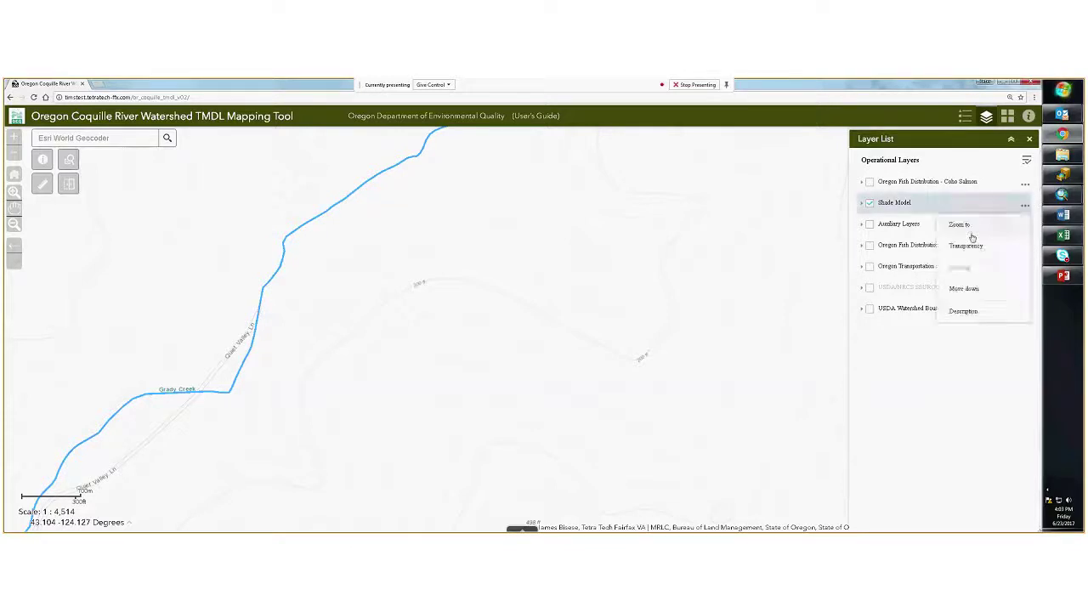
pyautogui.click(960, 225)
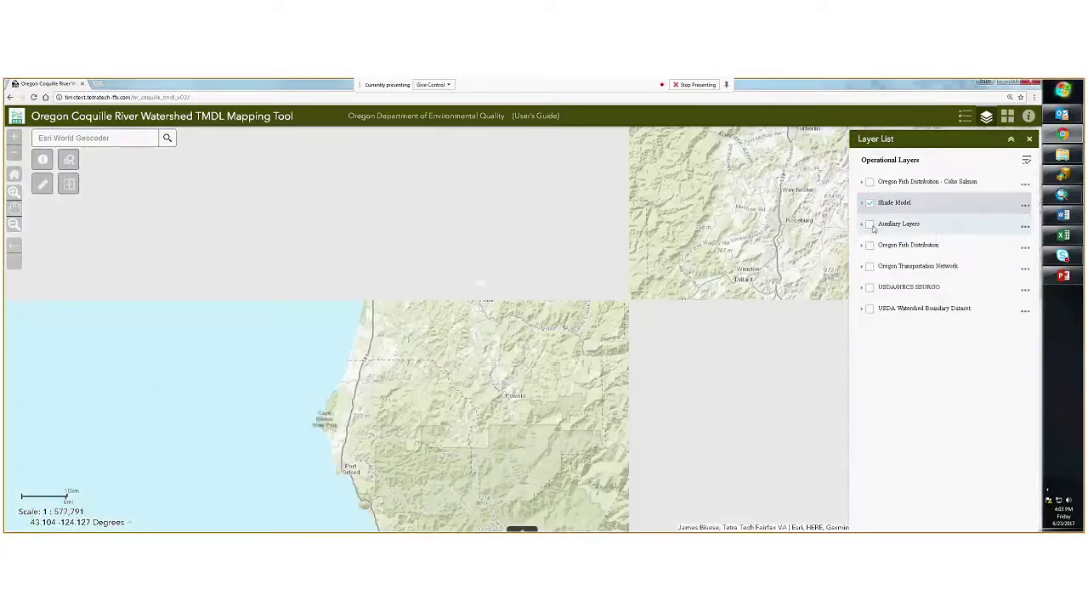
pyautogui.click(862, 203)
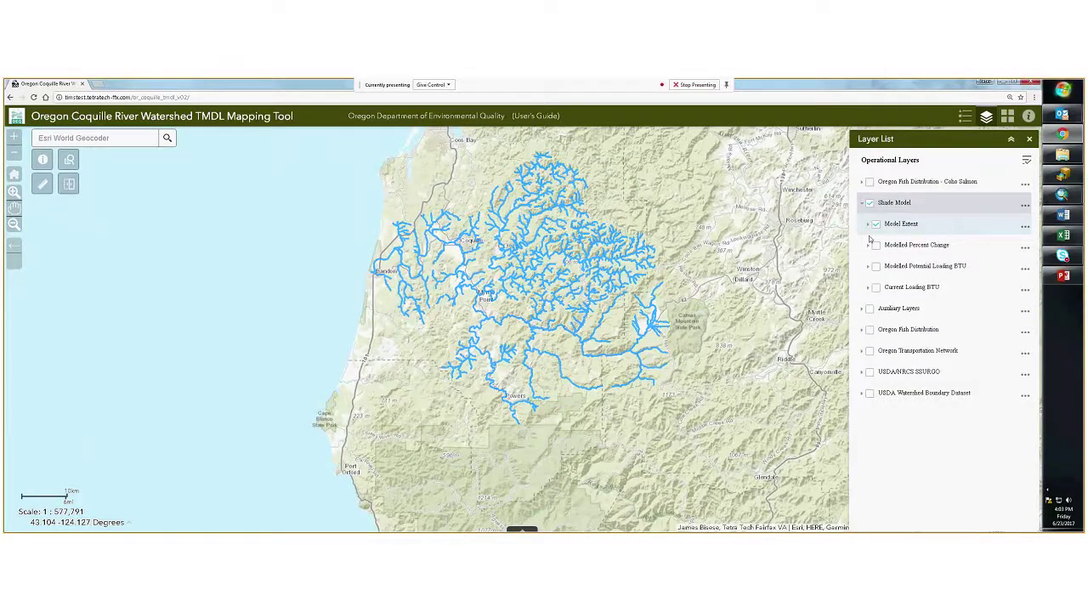
# Inspect the Model Extent and Modelled Percent Change legends, then collapse Shade Model.
pyautogui.click(868, 244)
pyautogui.click(868, 224)
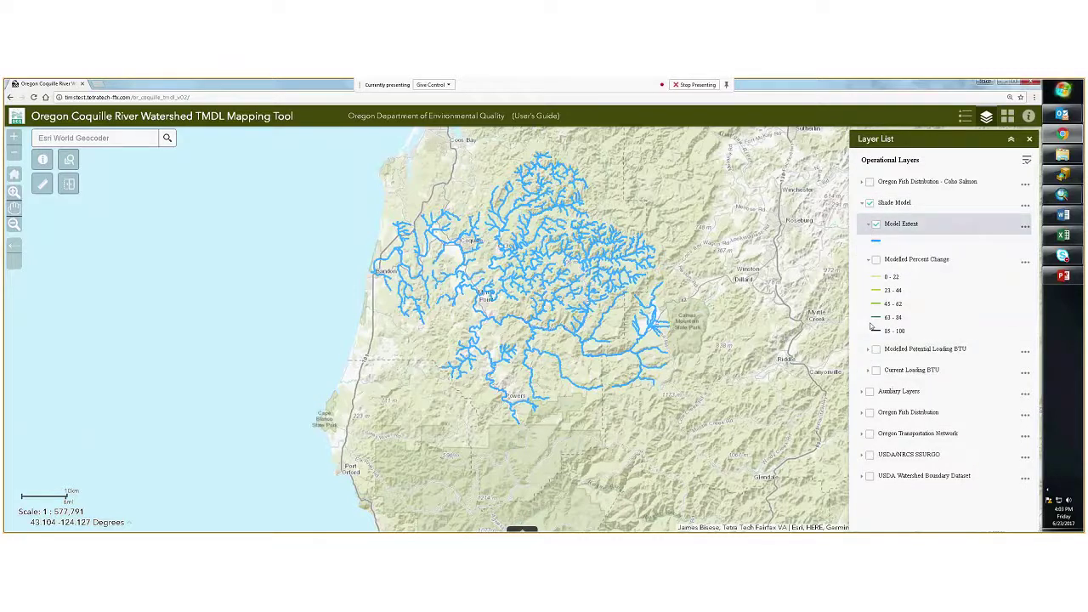
pyautogui.click(868, 260)
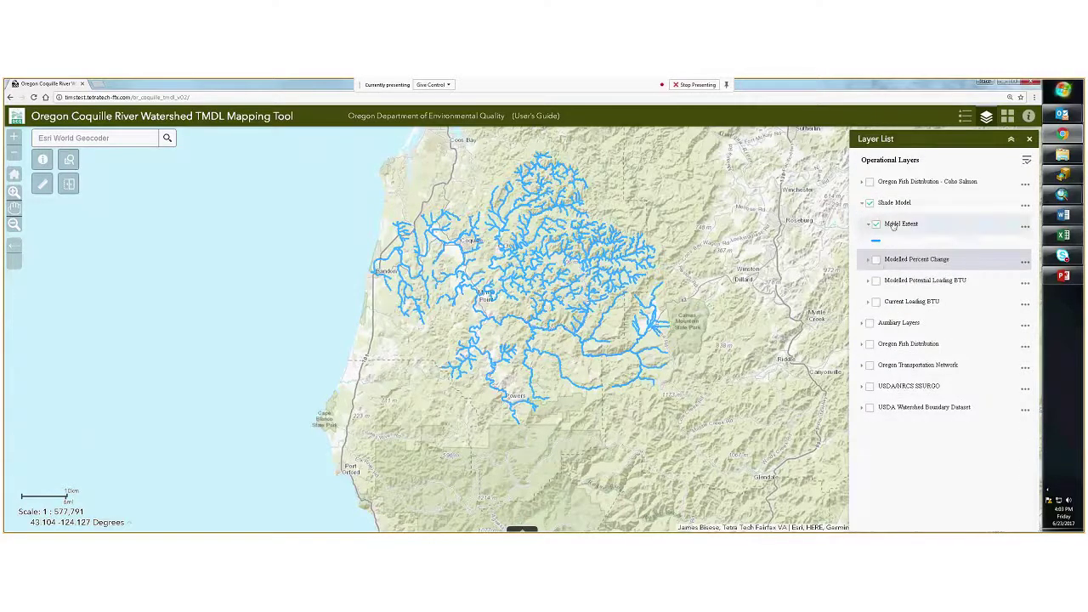
pyautogui.click(863, 202)
# Move Shade Model below Auxiliary Layers and expand the Auxiliary Layers sublayers.
pyautogui.click(1025, 207)
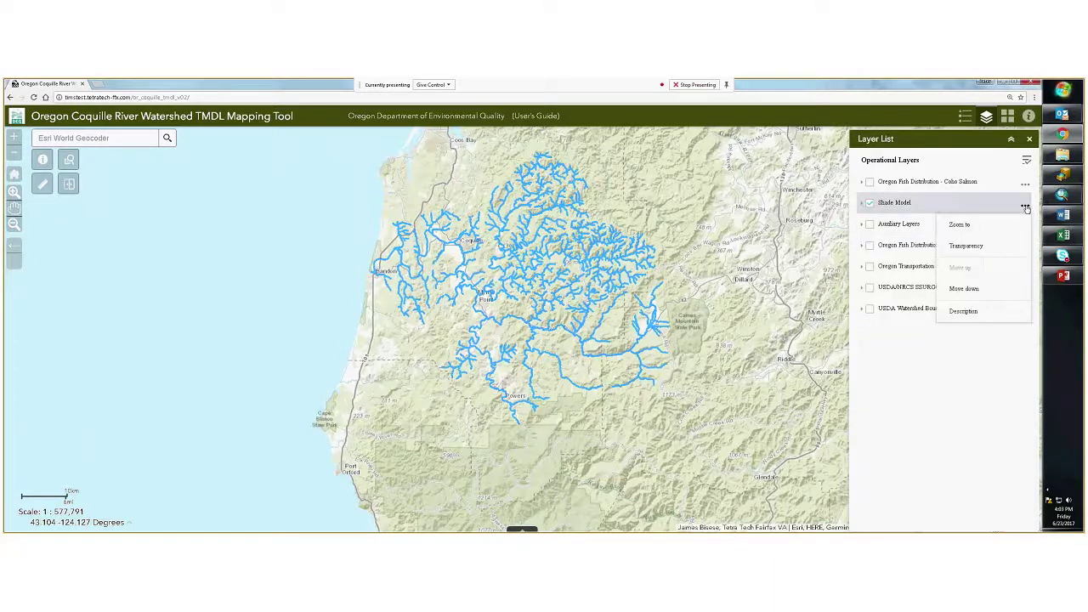
pyautogui.click(998, 290)
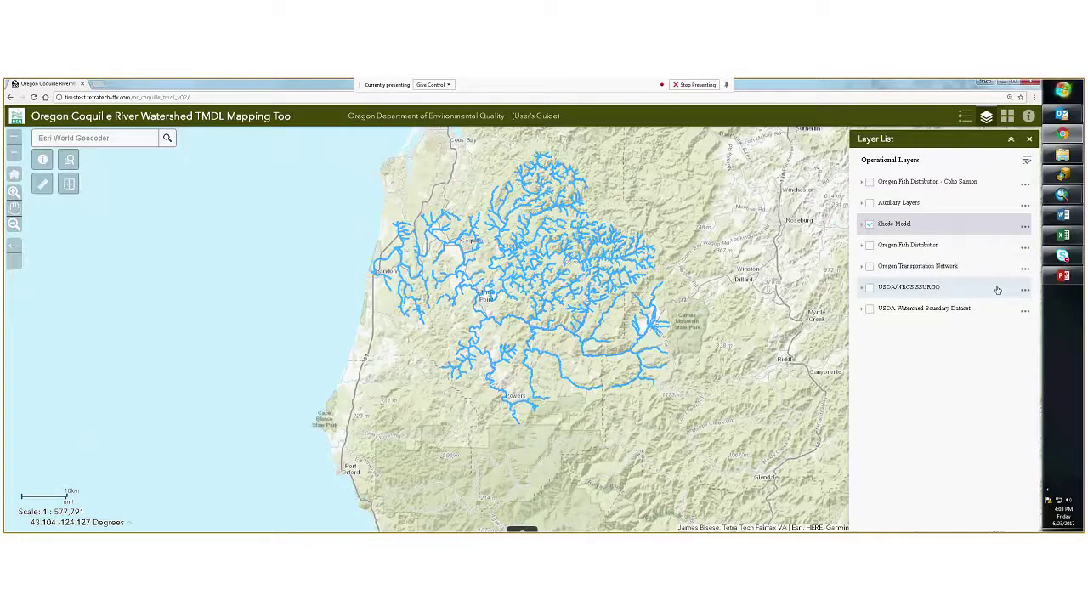
pyautogui.click(864, 184)
pyautogui.click(863, 185)
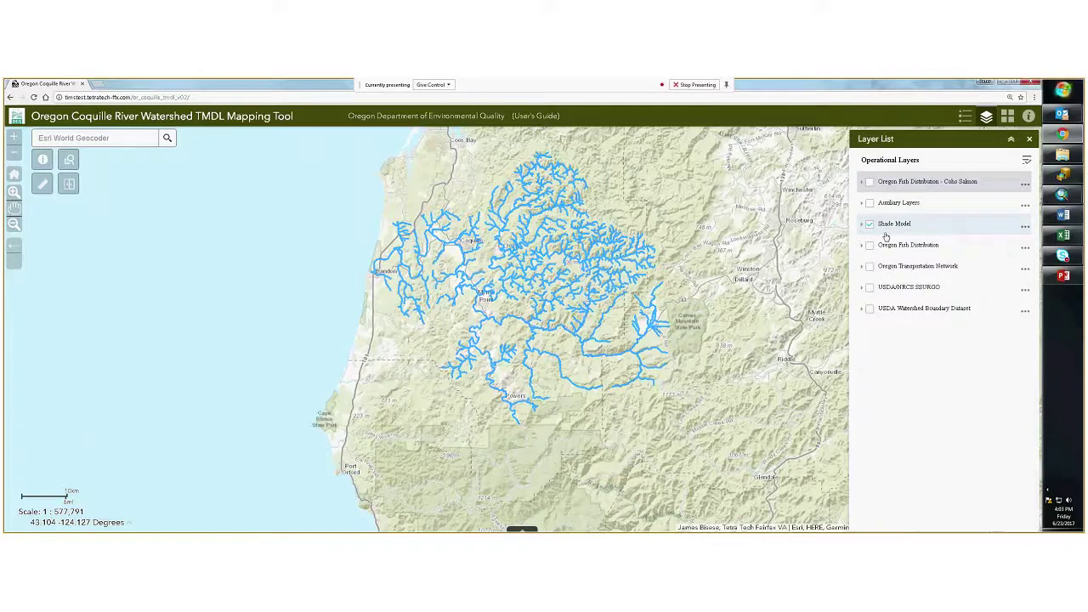
pyautogui.click(863, 203)
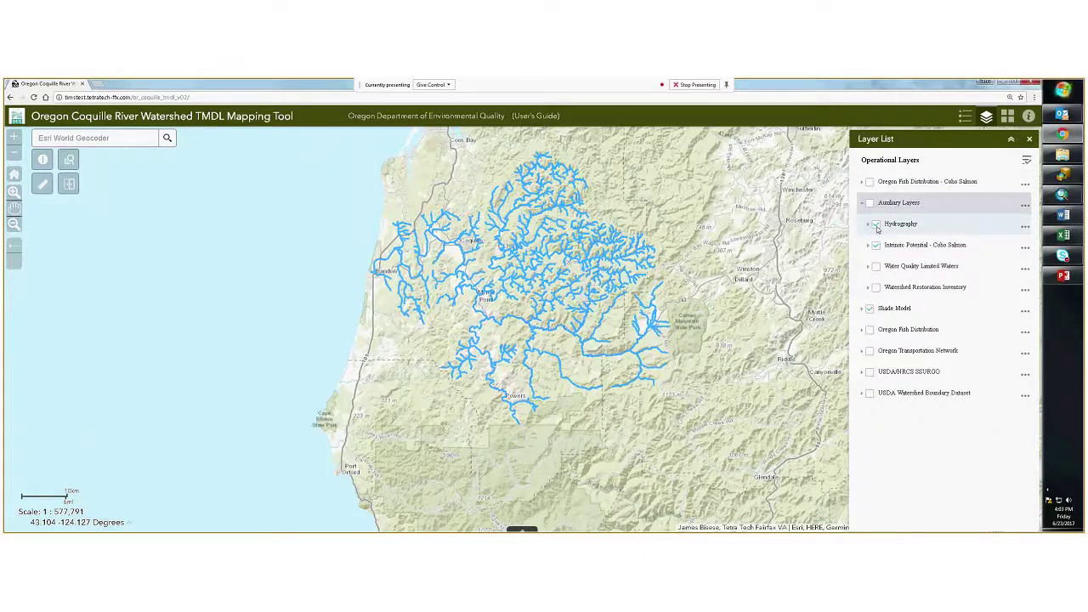
# Hide Hydrography, enable Auxiliary Layers for Coho intrinsic potential, zoom in, and display the Legend.
pyautogui.click(876, 225)
pyautogui.click(869, 203)
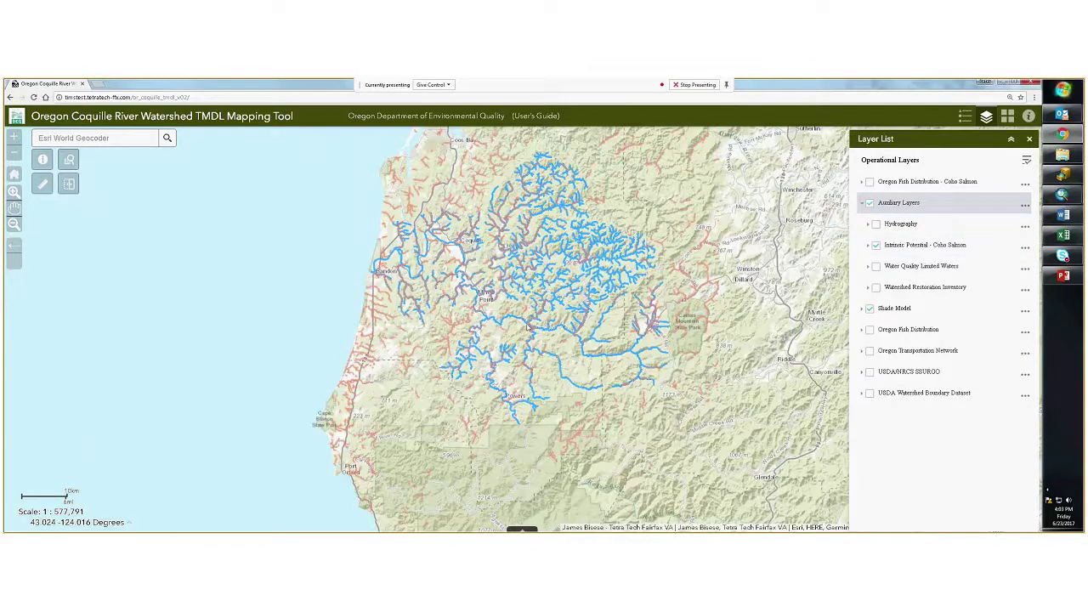
pyautogui.scroll(-1, 529, 325)
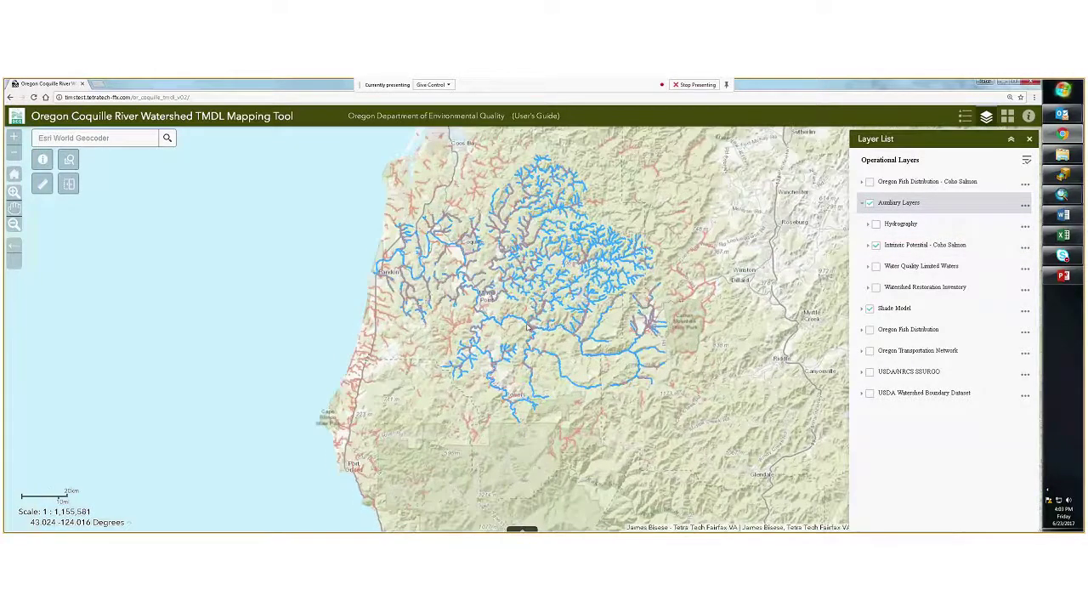
pyautogui.scroll(2, 527, 326)
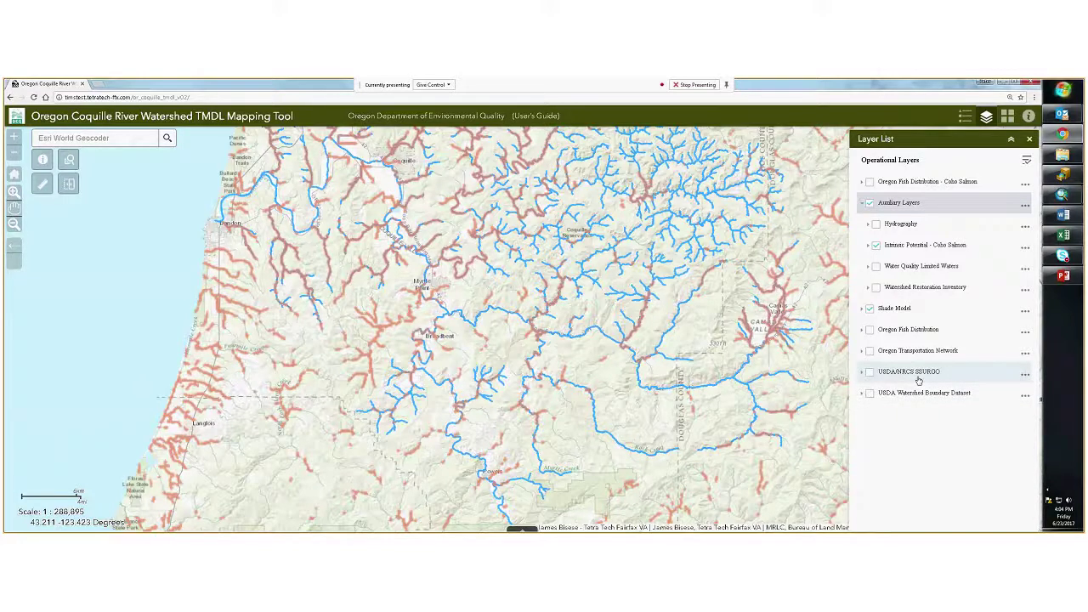
pyautogui.click(965, 116)
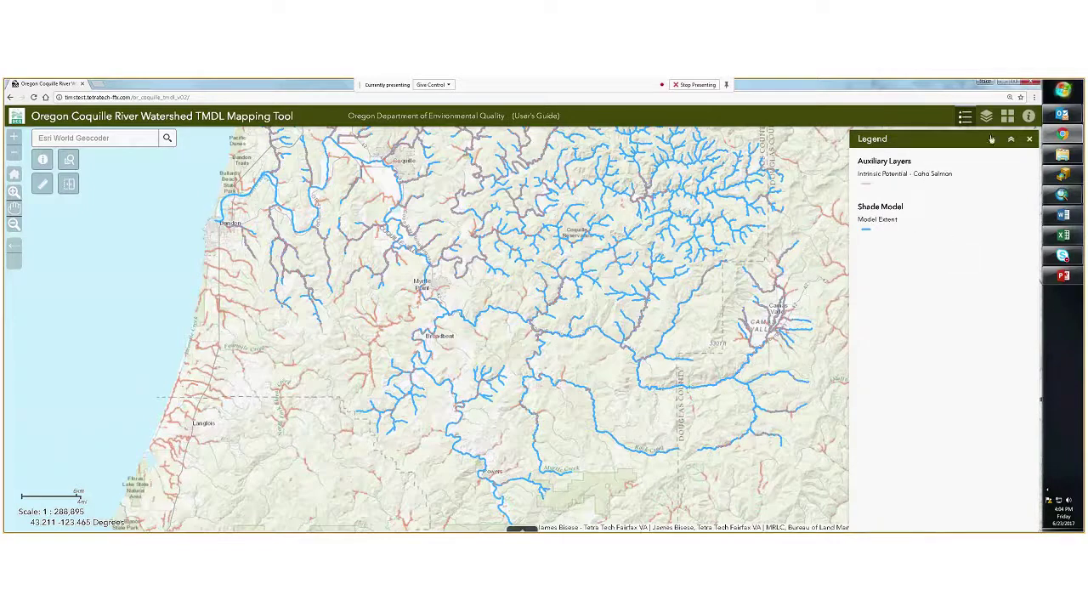
# Close the Legend panel and pan the map to recentre the watershed streams.
pyautogui.click(1028, 140)
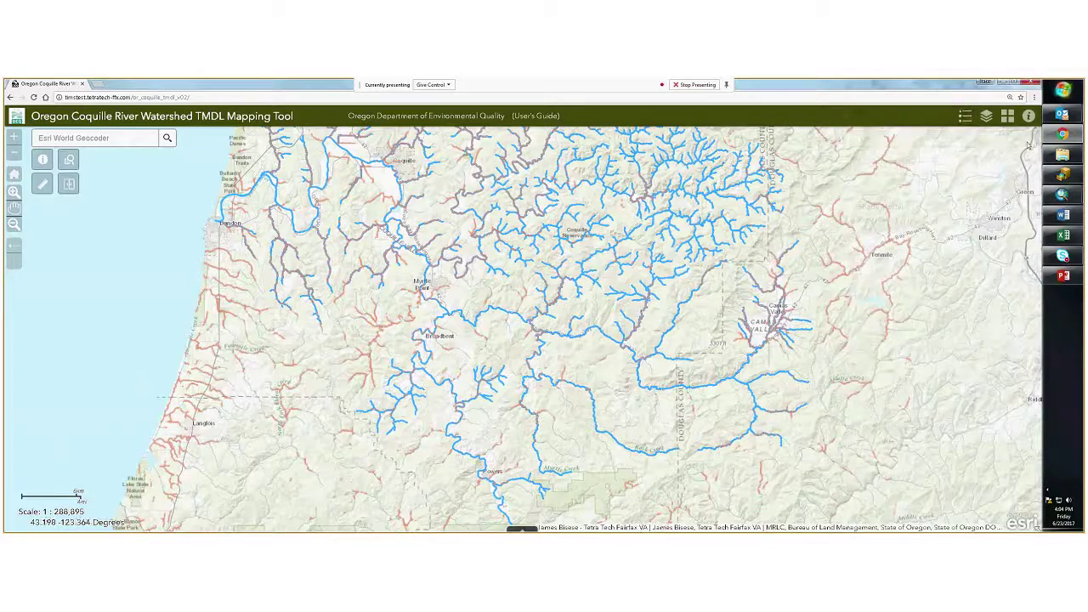
pyautogui.moveTo(557, 198); pyautogui.dragTo(551, 290)
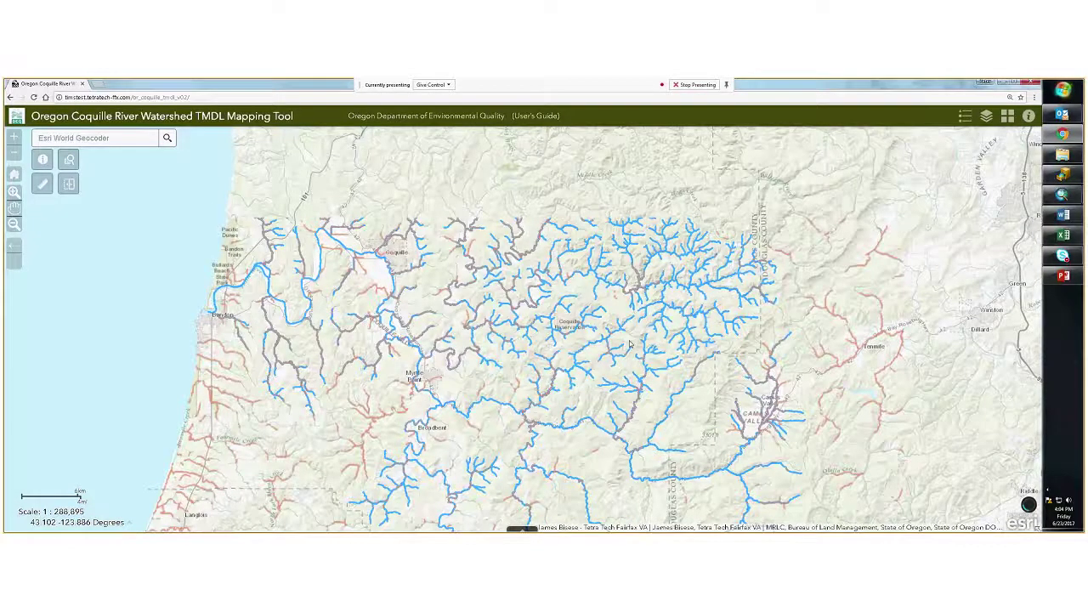